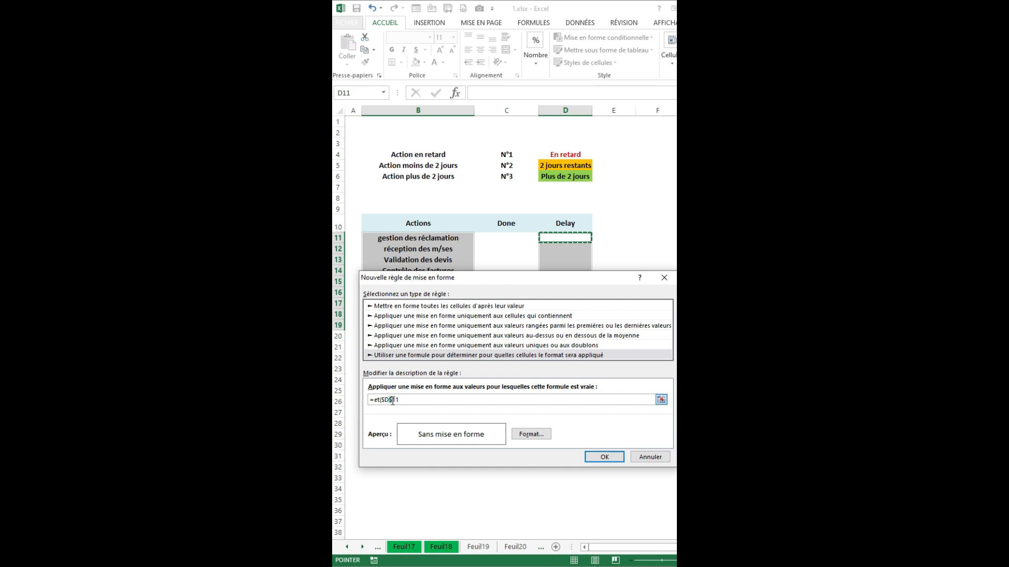
# Step: Complete the new formatting rule's formula as =et($D11<>"";$D11<aujourd'hui())
pyautogui.press('BackSpace')
pyautogui.click(399, 399)
pyautogui.click(405, 400)
pyautogui.click(407, 399)
pyautogui.click(414, 401)
pyautogui.write(';')
pyautogui.click(429, 401)
pyautogui.write('$D11')
pyautogui.click(436, 400)
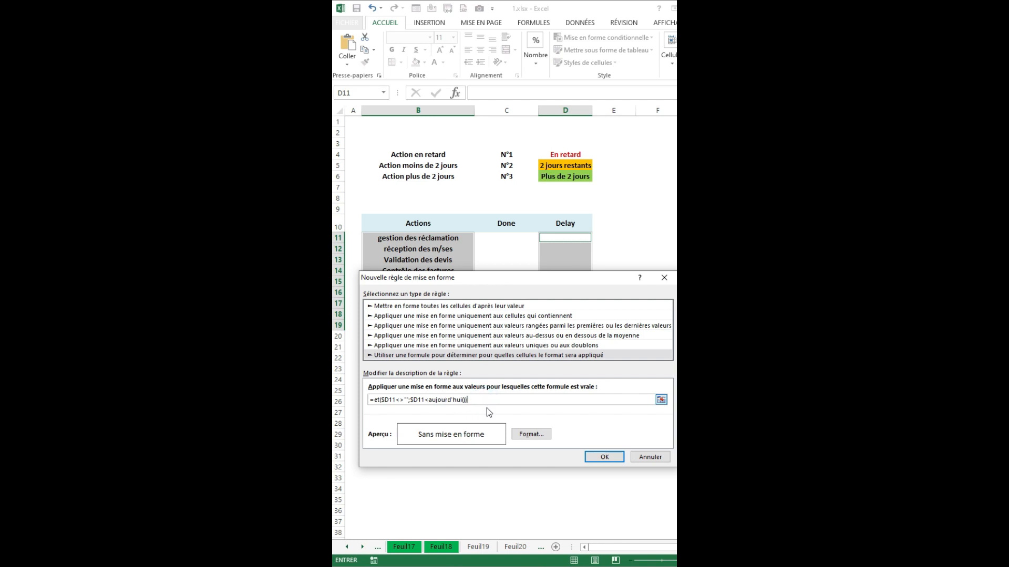
# Step: Format the overdue rule with bold red text and add it to the rule list
pyautogui.click(534, 435)
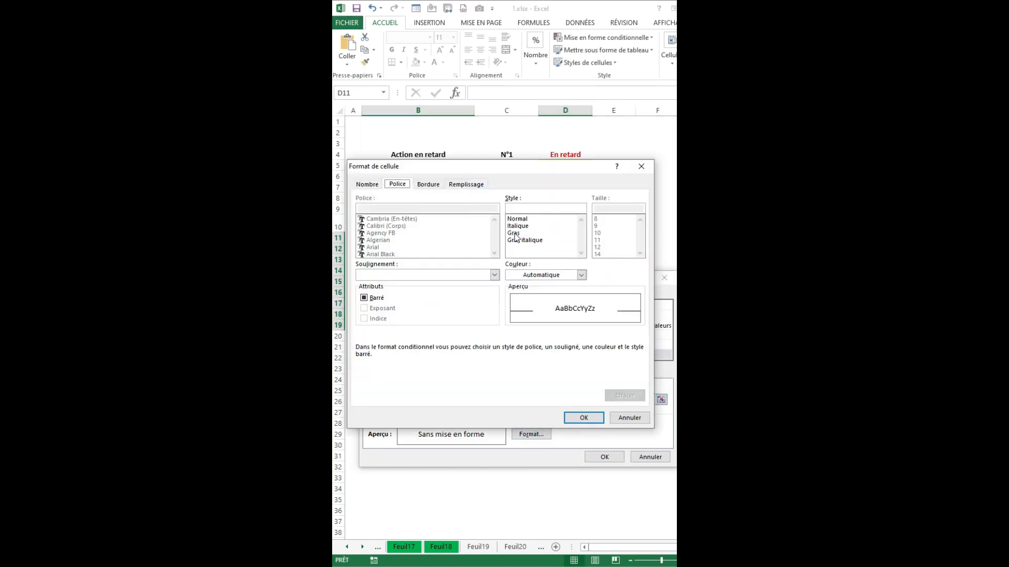
pyautogui.click(513, 233)
pyautogui.click(543, 273)
pyautogui.click(519, 373)
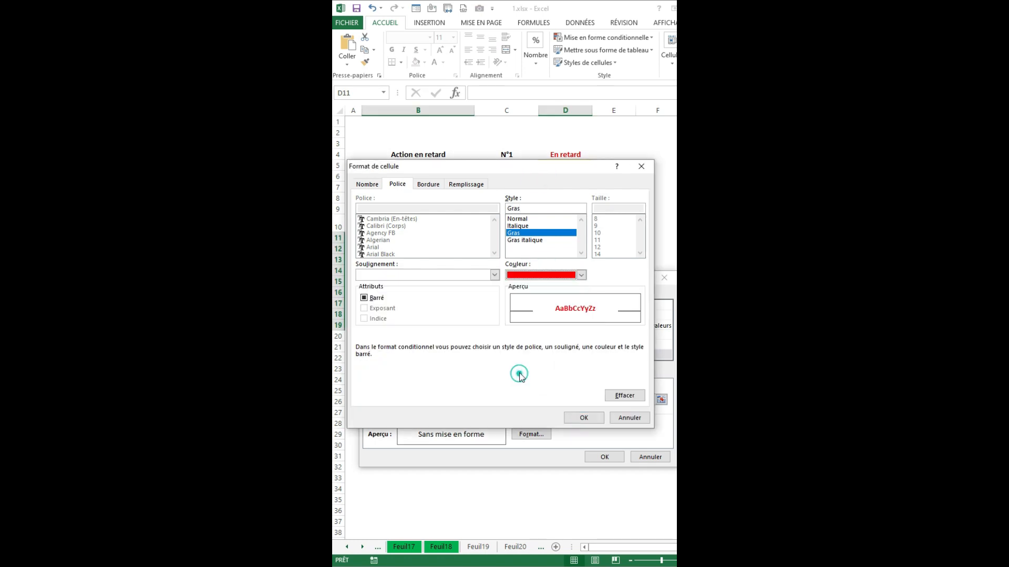
pyautogui.click(583, 419)
pyautogui.click(534, 178)
pyautogui.click(584, 418)
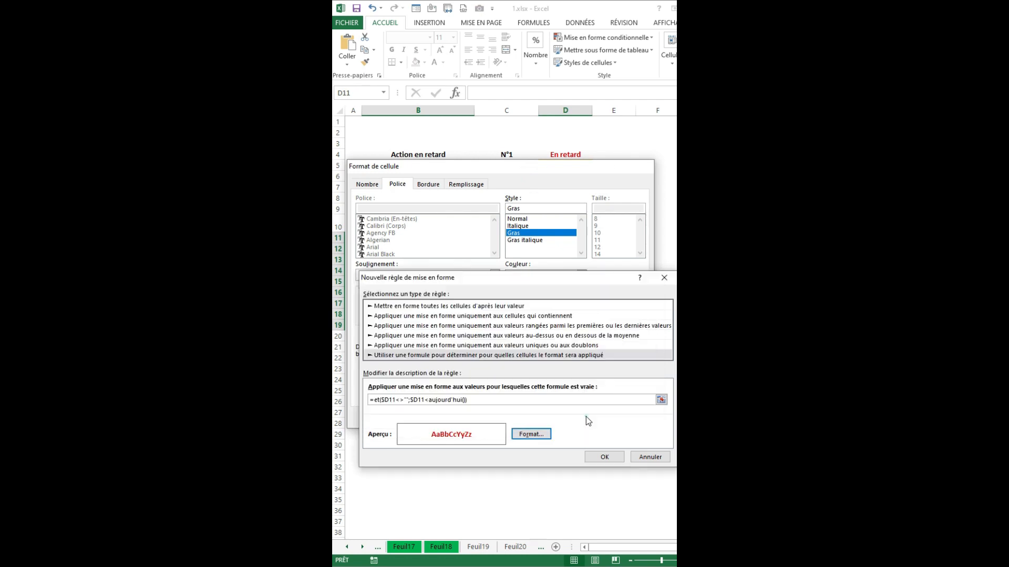
pyautogui.click(603, 458)
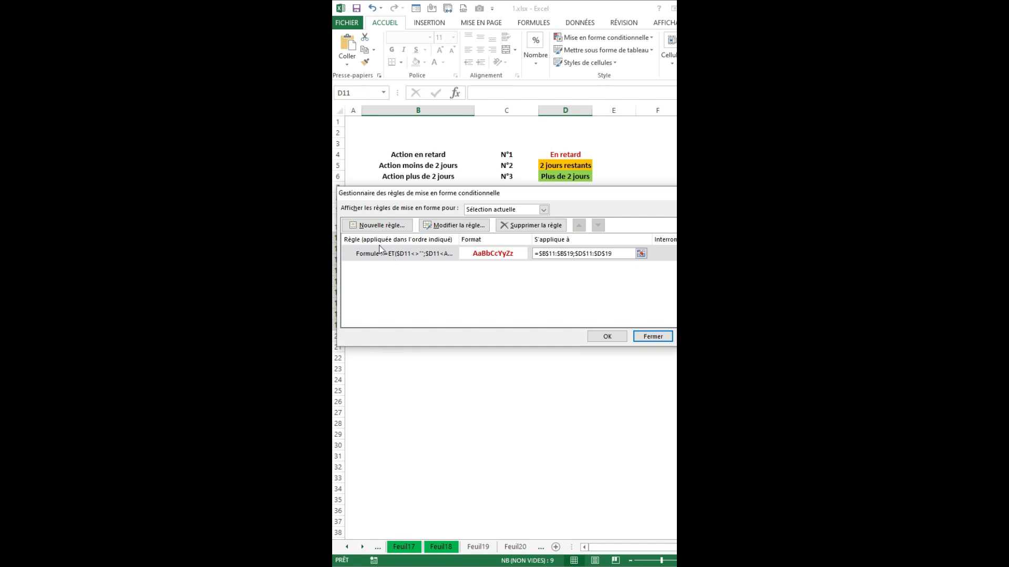
# Step: Start a second formula-based rule for the same cells with =ET($D11<>"";$D11<AUJOURDHUI()) as its base formula
pyautogui.click(387, 227)
pyautogui.click(409, 241)
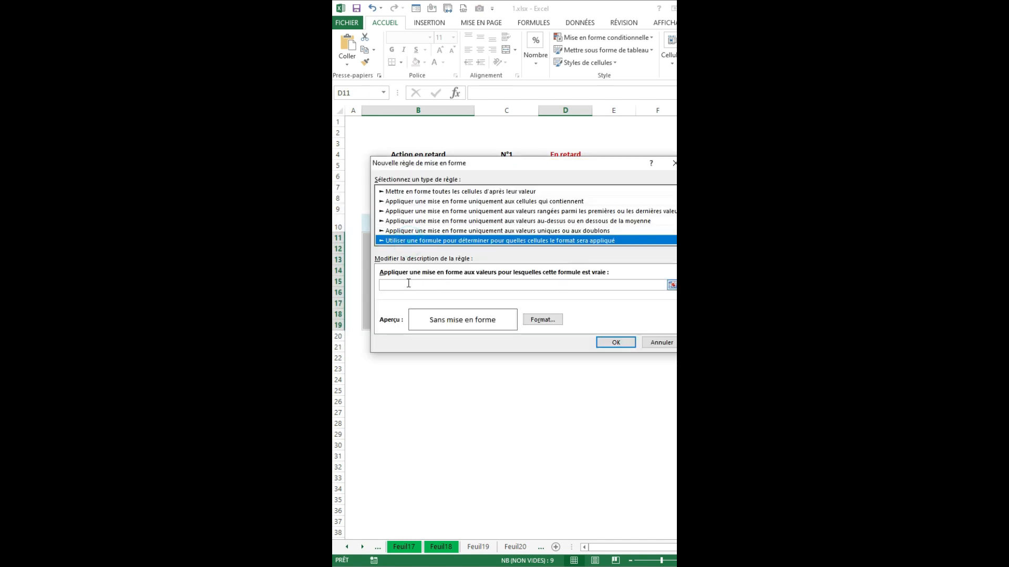
pyautogui.moveTo(447, 166); pyautogui.dragTo(429, 267)
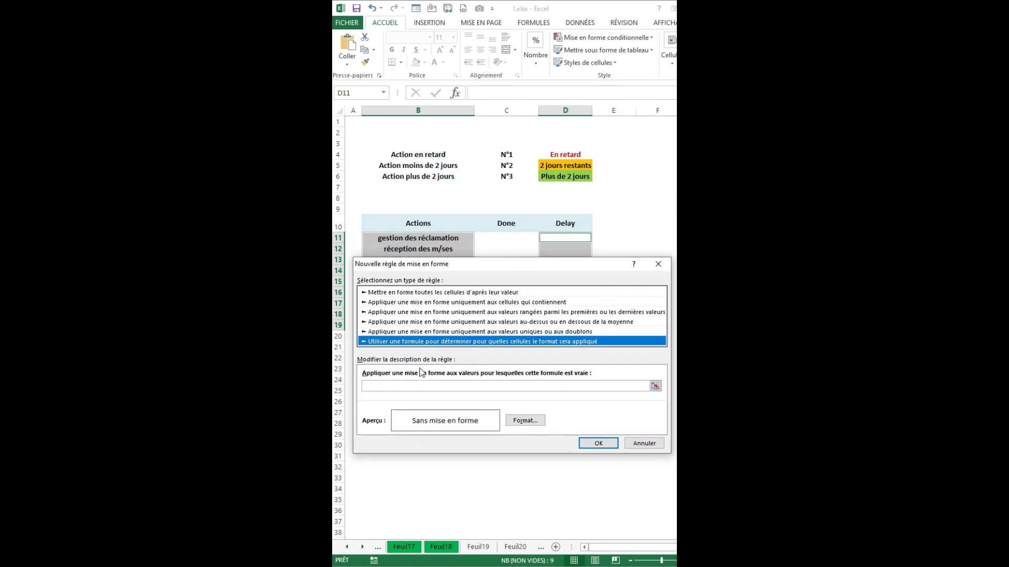
pyautogui.click(420, 386)
pyautogui.write('=ET($D11<>"";$D11<AUJOURDHUI())')
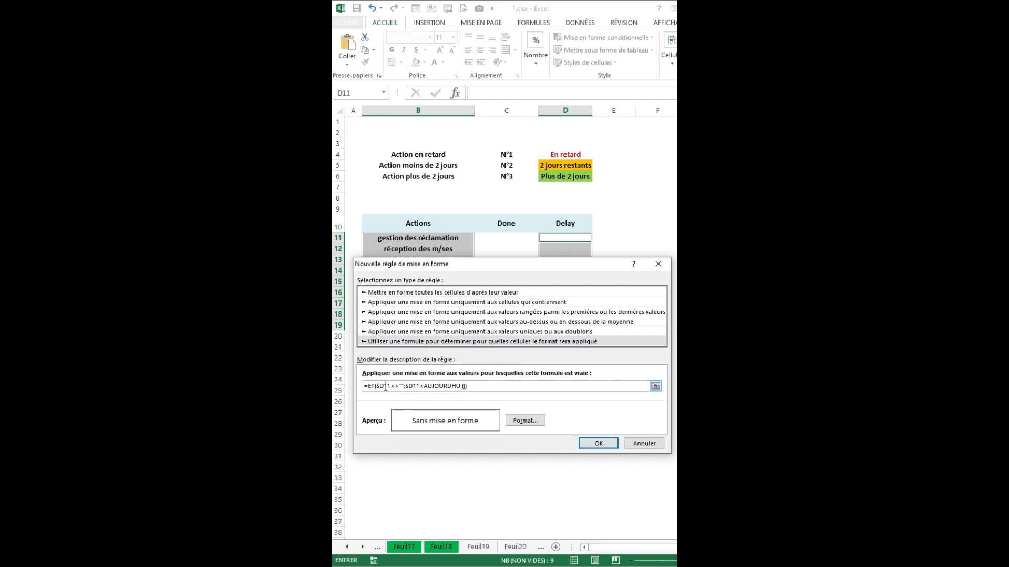
# Step: Rework the second rule's formula into =ET($D11>AUJOURDHUI()-1;$D11<AUJOURDHUI()+3)
pyautogui.moveTo(467, 389); pyautogui.dragTo(390, 386)
pyautogui.press('BackSpace')
pyautogui.write('AUJOURDHUI())')
pyautogui.moveTo(445, 388); pyautogui.dragTo(474, 386)
pyautogui.click(474, 386)
pyautogui.click(395, 387)
pyautogui.moveTo(406, 388); pyautogui.dragTo(436, 387)
pyautogui.hotkey('ctrl', 'c')
pyautogui.click(481, 386)
pyautogui.hotkey('ctrl', 'v')
# Step: Format the second rule with black text on a light orange fill and add it to the rule list
pyautogui.click(543, 421)
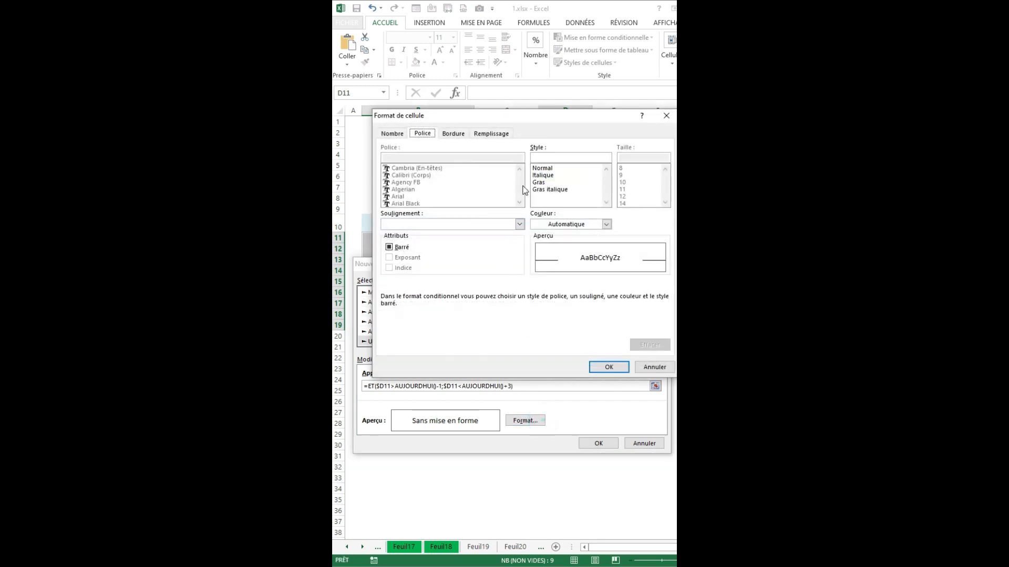
pyautogui.click(583, 224)
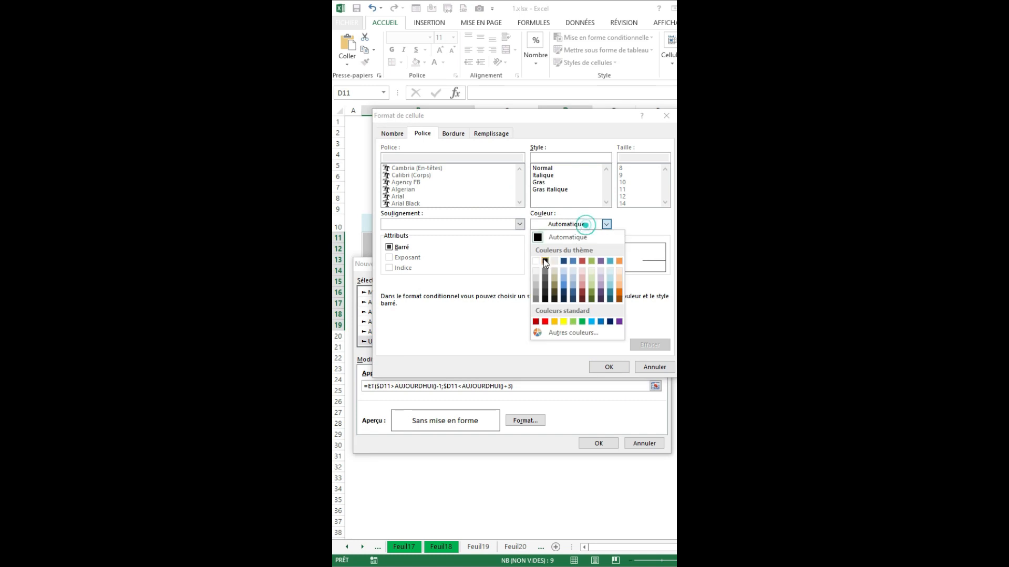
pyautogui.click(546, 261)
pyautogui.click(483, 133)
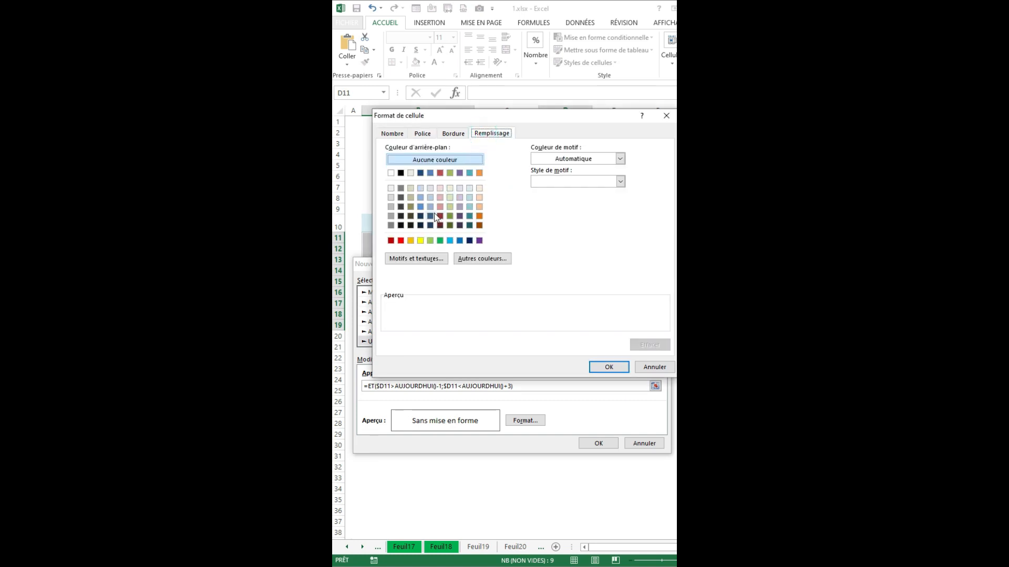
pyautogui.click(411, 241)
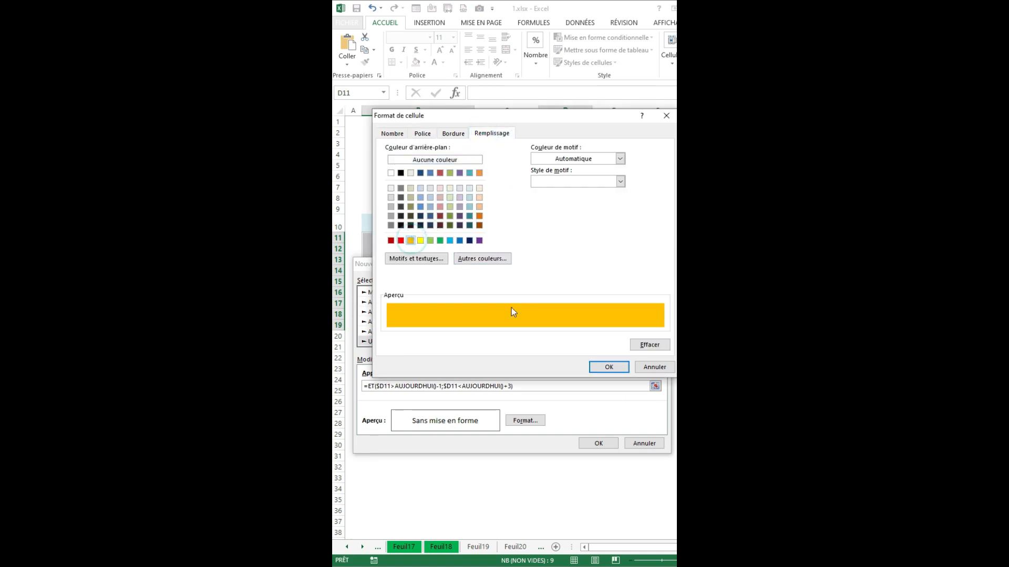
pyautogui.click(478, 198)
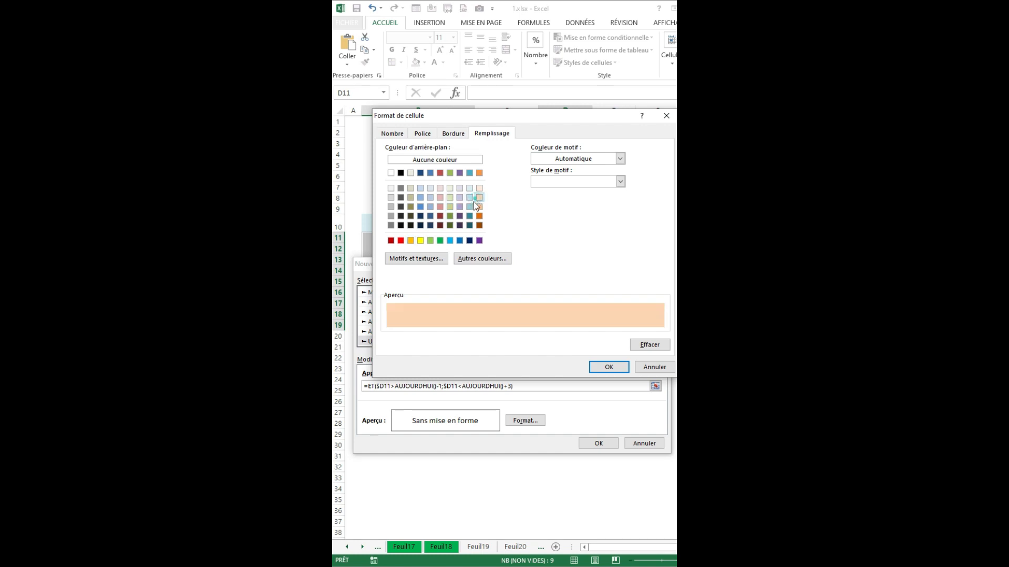
pyautogui.click(604, 367)
pyautogui.click(598, 444)
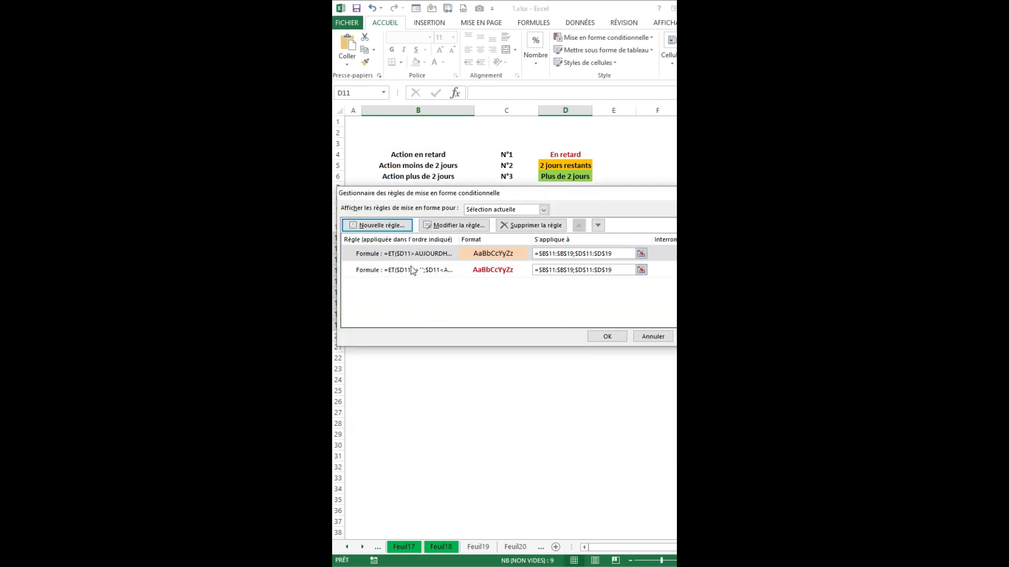
# Step: Create a third formula-based rule with the condition =$D11>AUJOURDHUI()+2
pyautogui.click(374, 225)
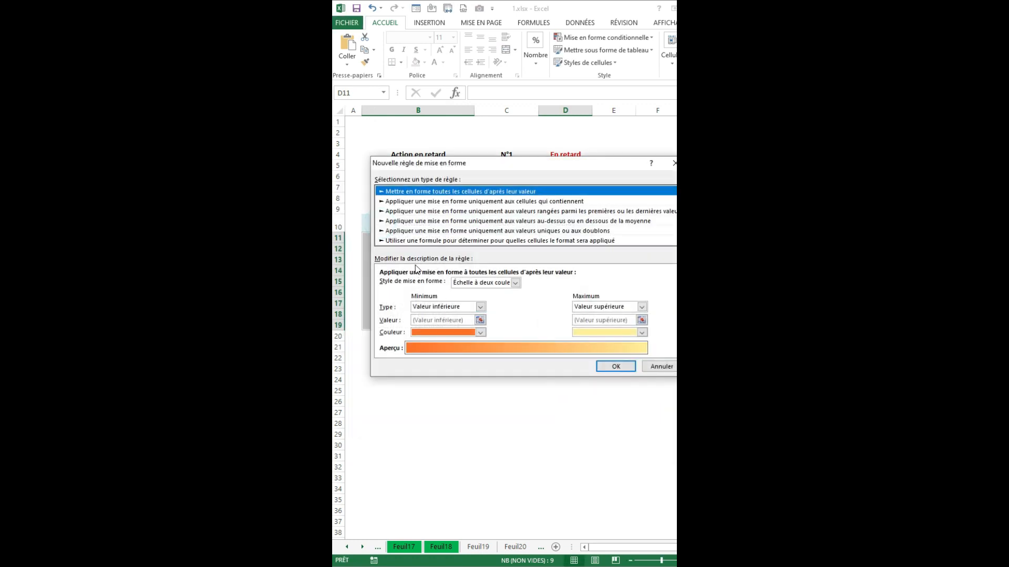
pyautogui.click(418, 241)
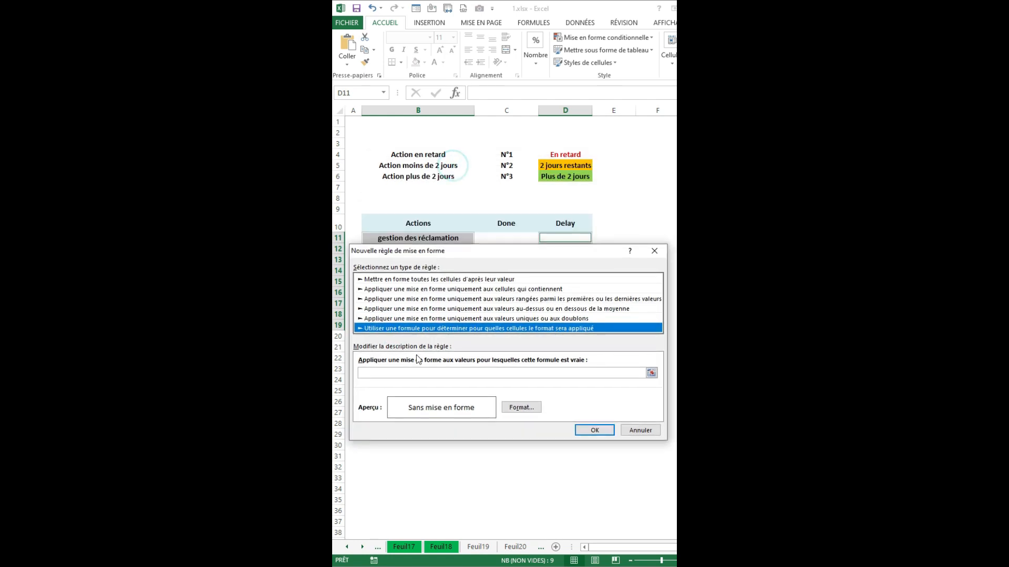
pyautogui.click(398, 374)
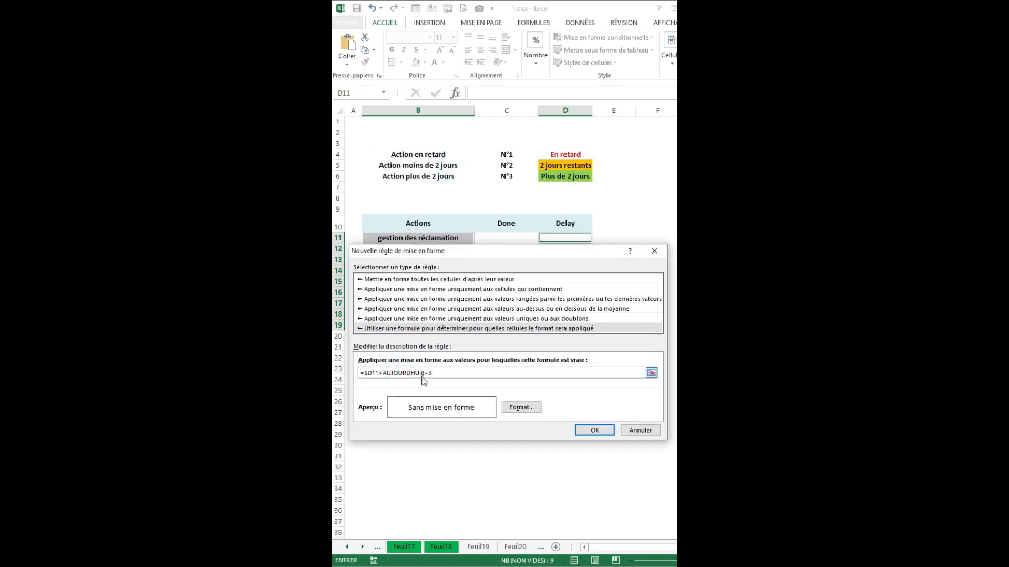
pyautogui.moveTo(364, 373); pyautogui.dragTo(383, 374)
pyautogui.click(398, 374)
pyautogui.click(446, 374)
pyautogui.click(429, 377)
pyautogui.press('BackSpace')
pyautogui.write('2')
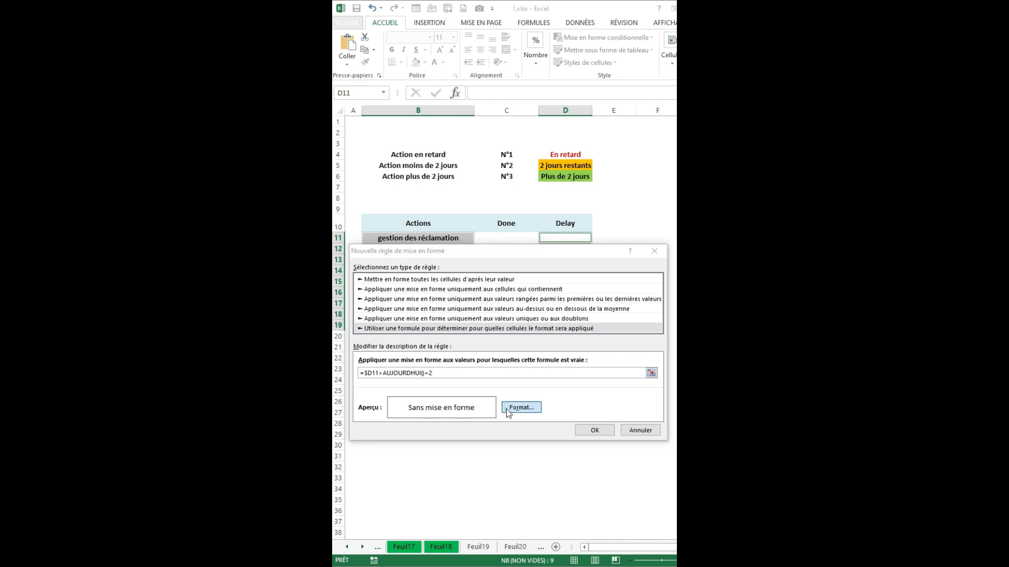
# Step: Format the third rule with bold text on a light green fill and apply all the rules to the sheet
pyautogui.click(520, 408)
pyautogui.moveTo(445, 118); pyautogui.dragTo(435, 126)
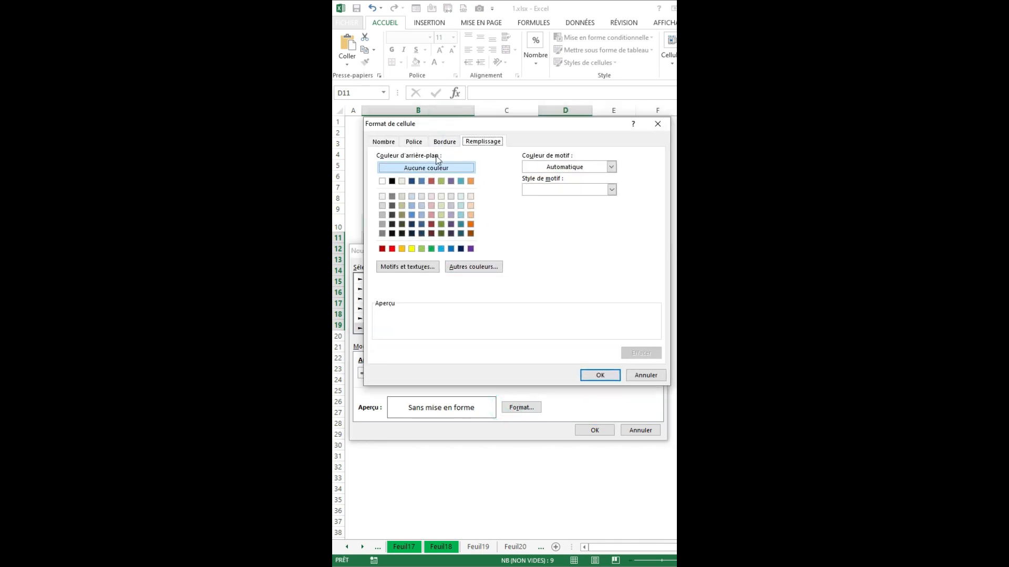
pyautogui.click(414, 142)
pyautogui.click(530, 191)
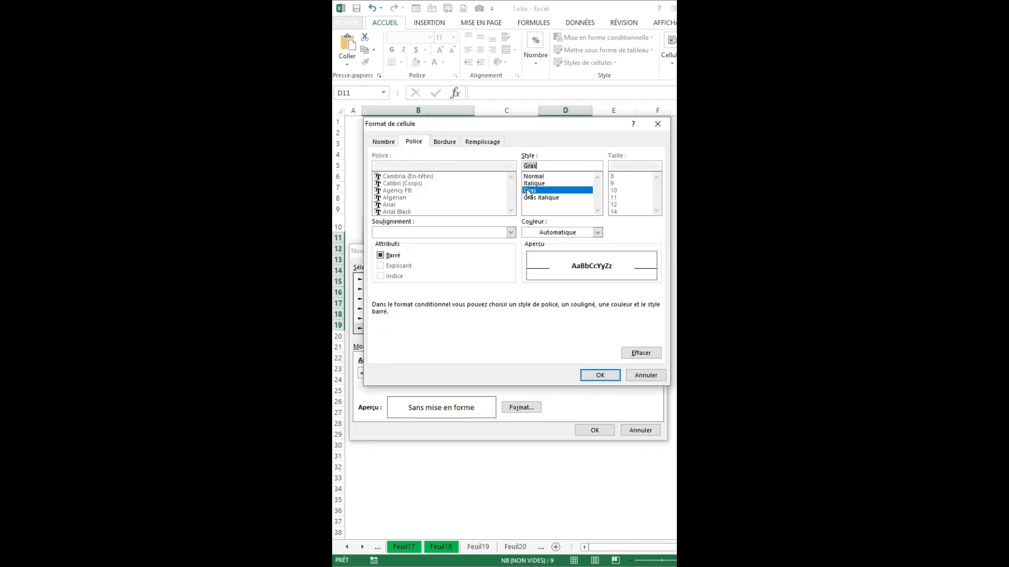
pyautogui.click(482, 142)
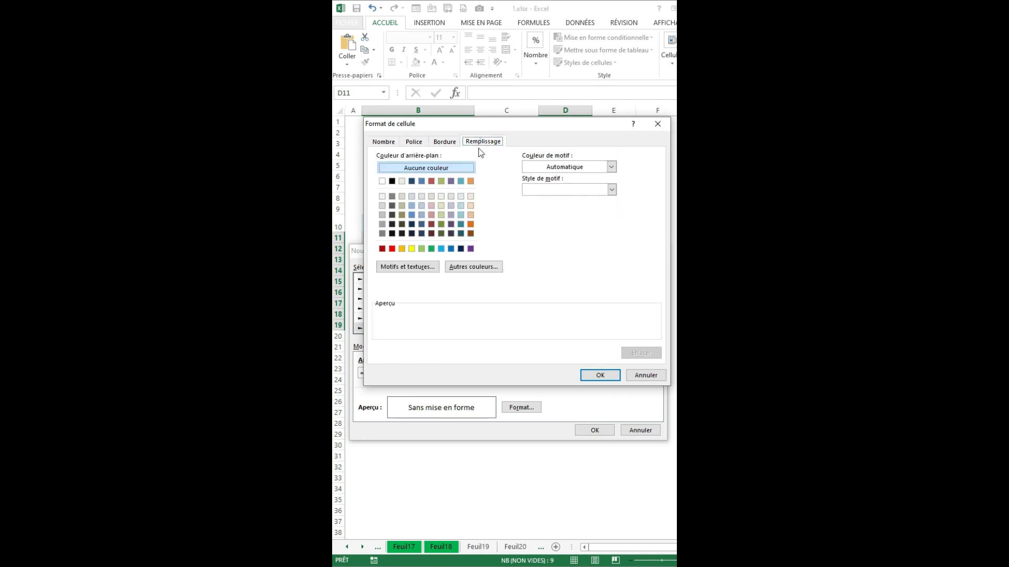
pyautogui.click(431, 249)
pyautogui.click(597, 375)
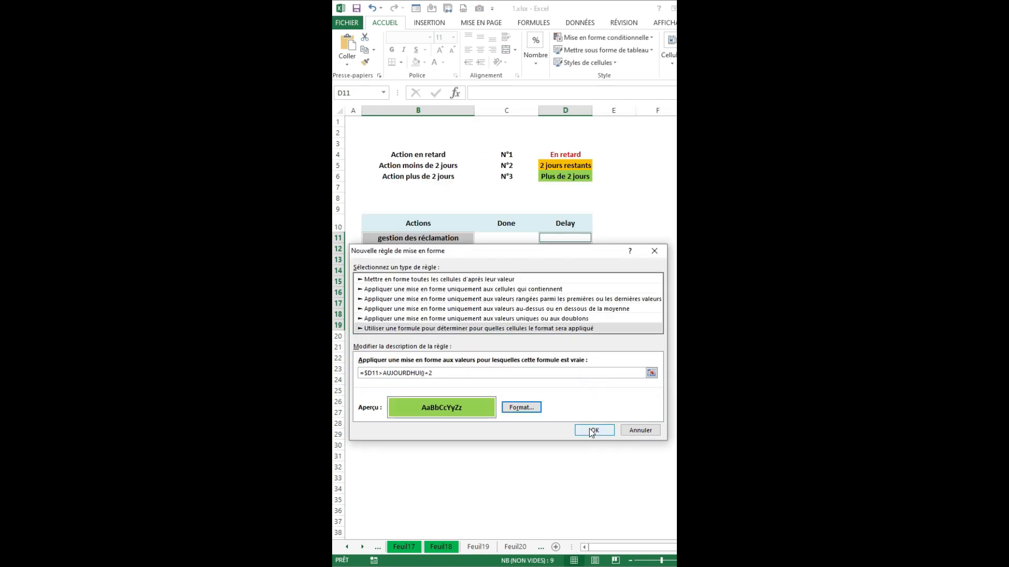
pyautogui.click(592, 430)
pyautogui.click(606, 338)
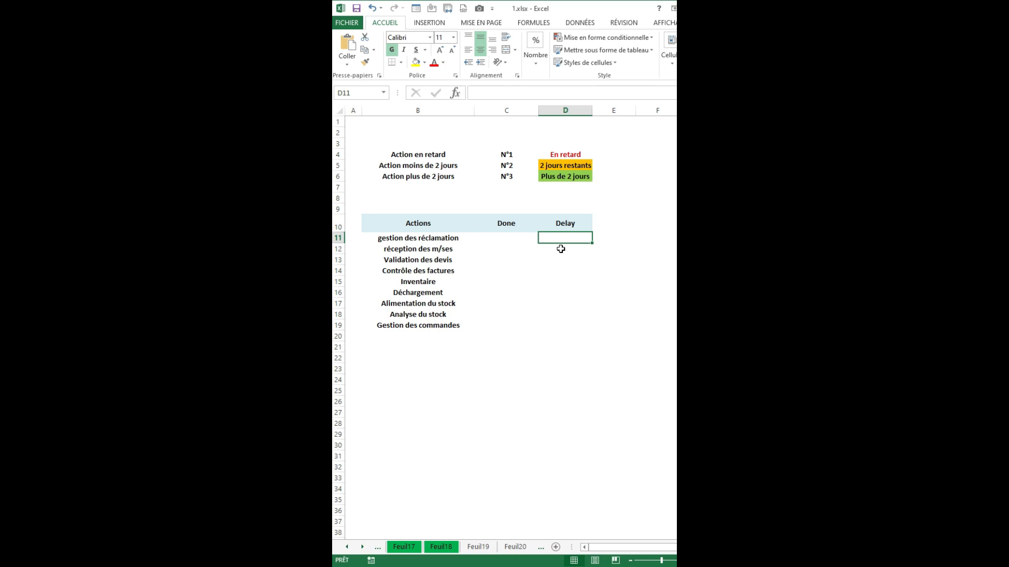
# Step: Enter 10/04/2024 as the delay for gestion des réclamation in D11 and fill the date series down to D19
pyautogui.write('10/04/2024')
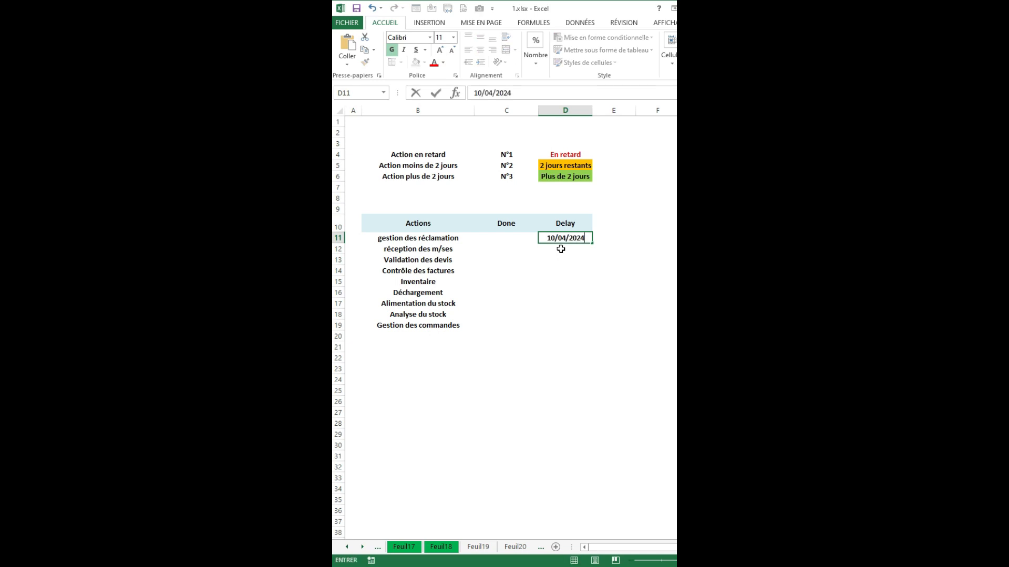
pyautogui.press('Return')
pyautogui.click(443, 238)
pyautogui.click(546, 240)
pyautogui.moveTo(591, 243); pyautogui.dragTo(592, 331)
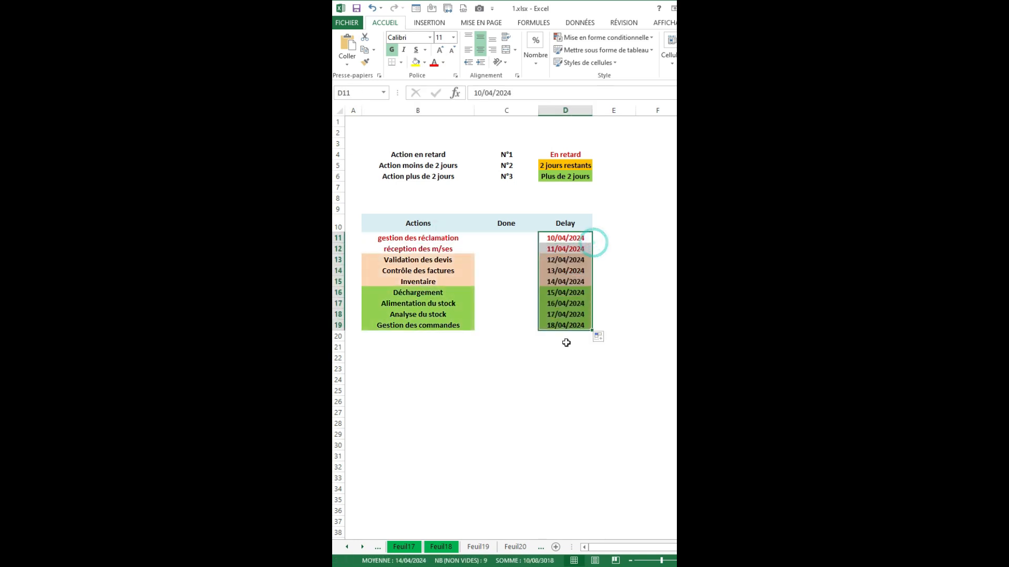
pyautogui.moveTo(567, 261); pyautogui.dragTo(570, 308)
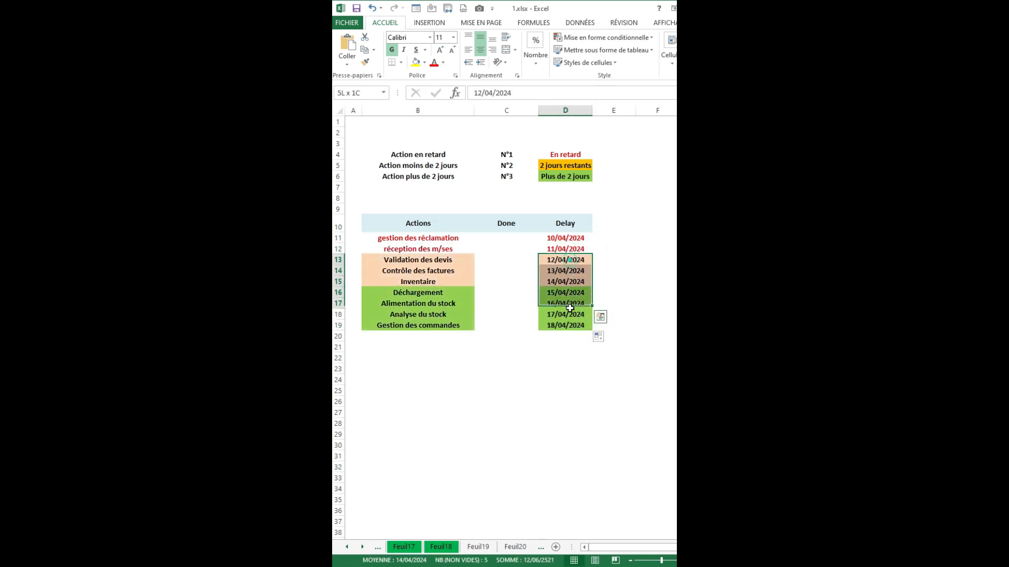
pyautogui.moveTo(565, 150); pyautogui.dragTo(502, 177)
pyautogui.moveTo(566, 293); pyautogui.dragTo(569, 325)
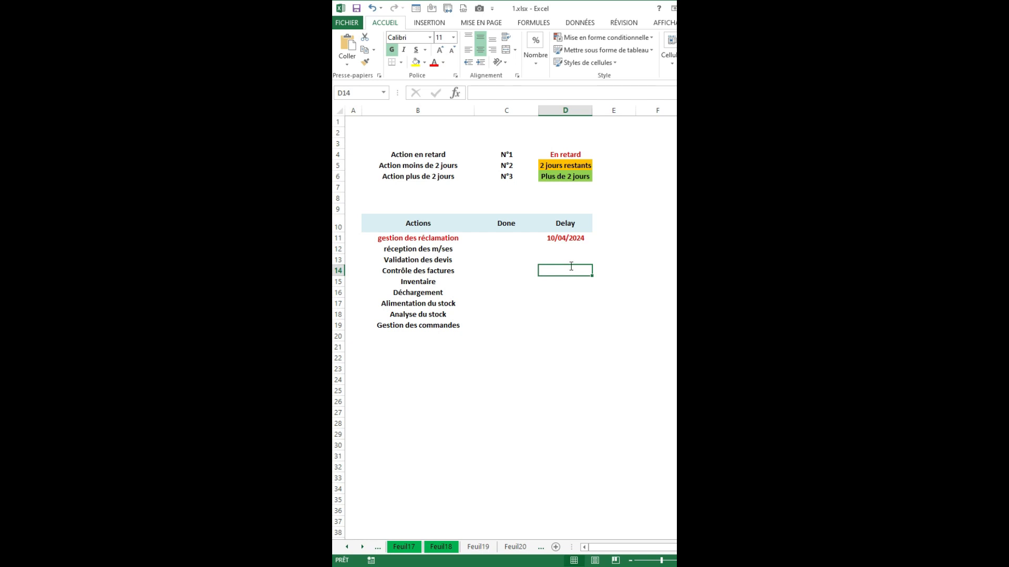
# Step: Enter 15/04/2024 as the delay for Contrôle des factures in D14
pyautogui.write('15/04/2024')
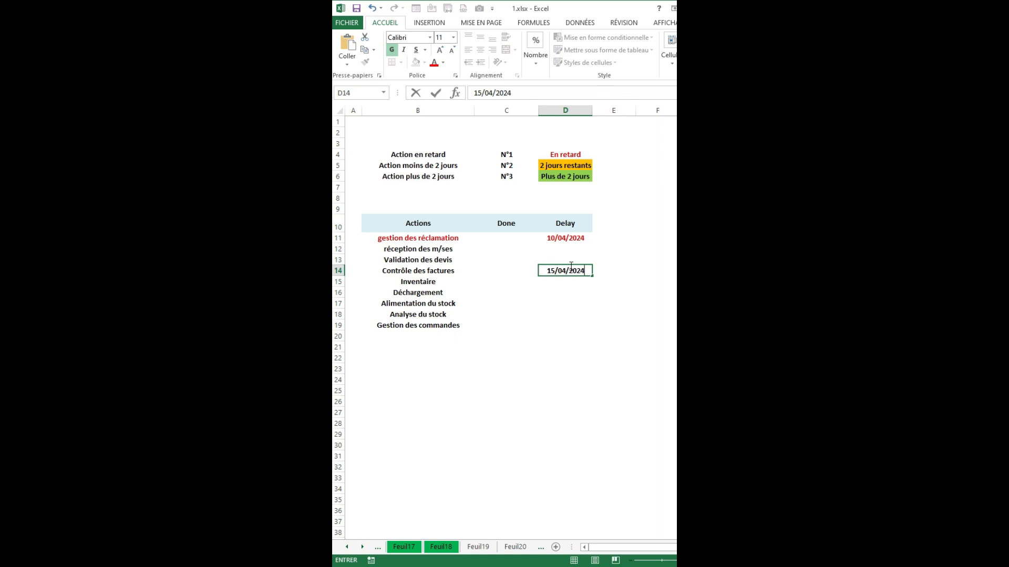
pyautogui.press('Return')
pyautogui.moveTo(557, 271); pyautogui.dragTo(445, 274)
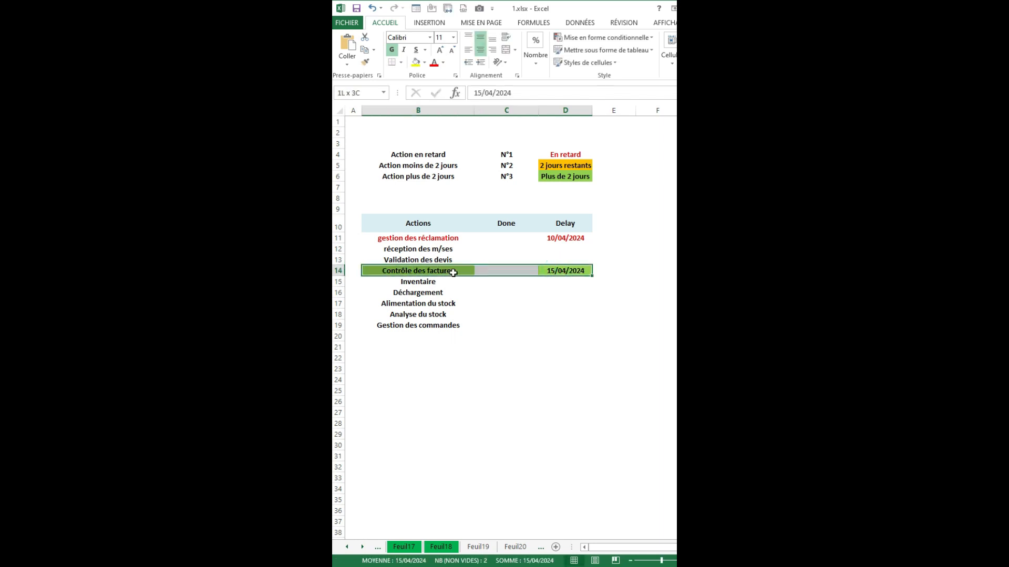
pyautogui.click(558, 272)
pyautogui.moveTo(563, 273)
pyautogui.mouseDown()
pyautogui.moveTo(481, 279)
pyautogui.moveTo(556, 270)
pyautogui.mouseUp()
pyautogui.click(556, 270)
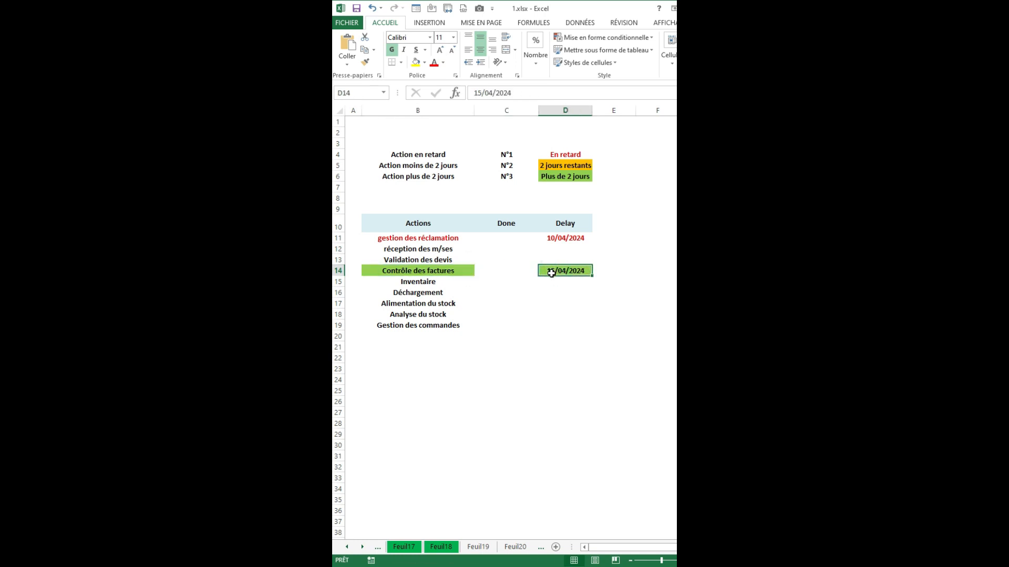
pyautogui.click(558, 284)
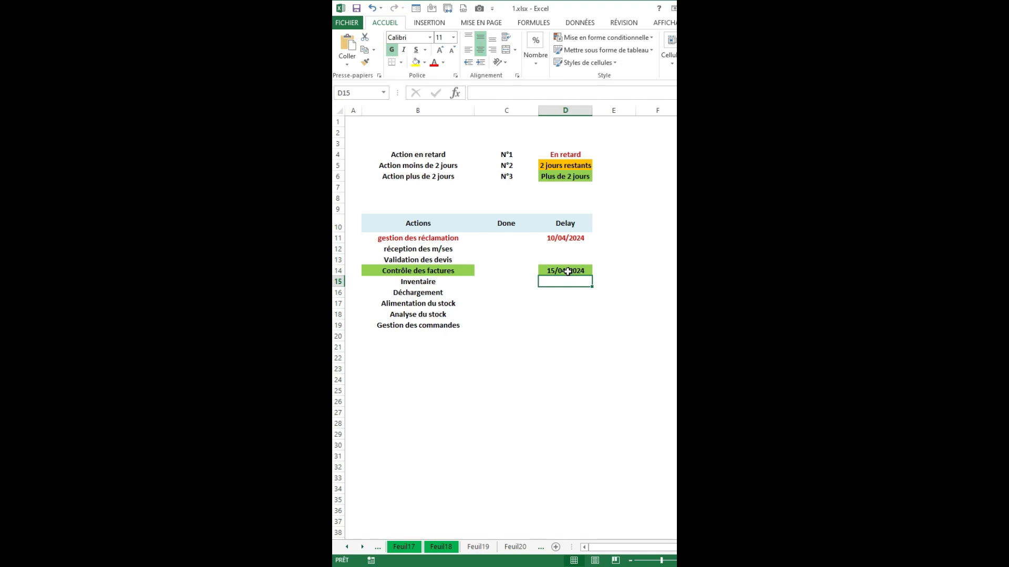